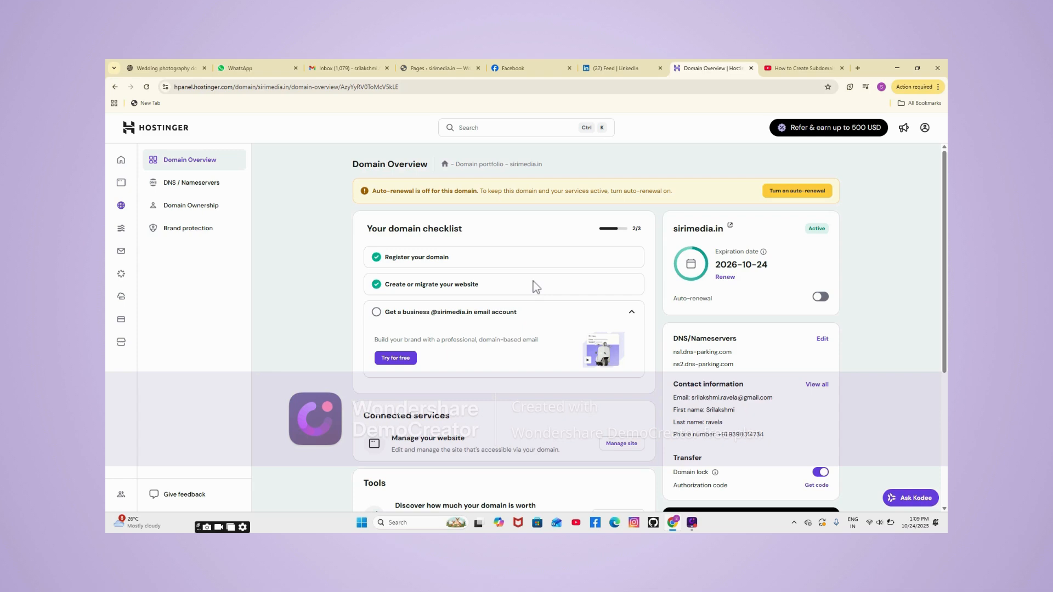
# - Search the hosting panel for "subdomain" and open the Subdomains page of sirimedia.in
pyautogui.click(468, 127)
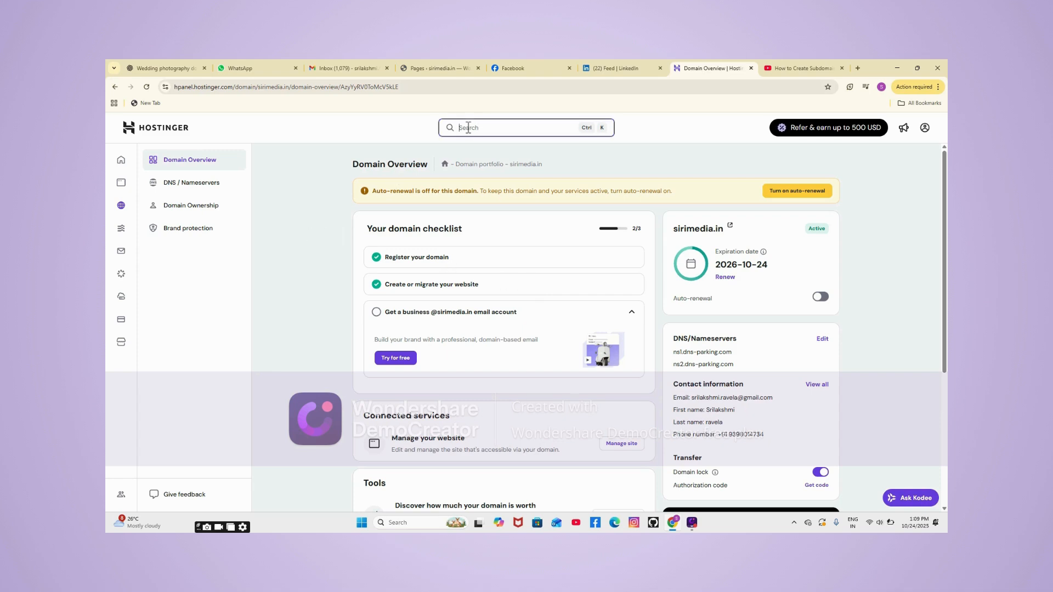
pyautogui.write('sub')
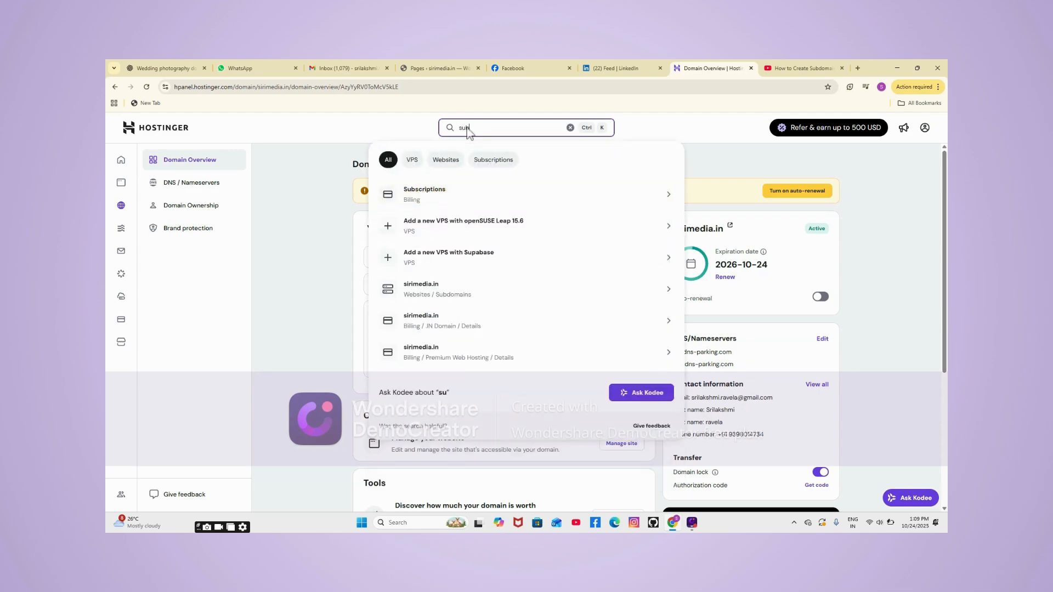
pyautogui.write('domain')
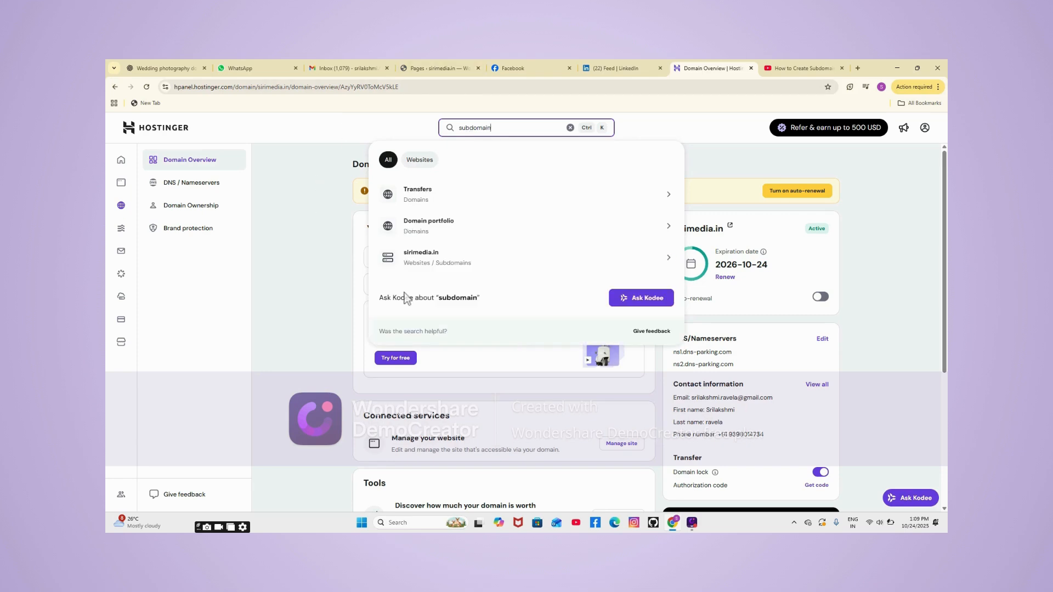
pyautogui.click(433, 266)
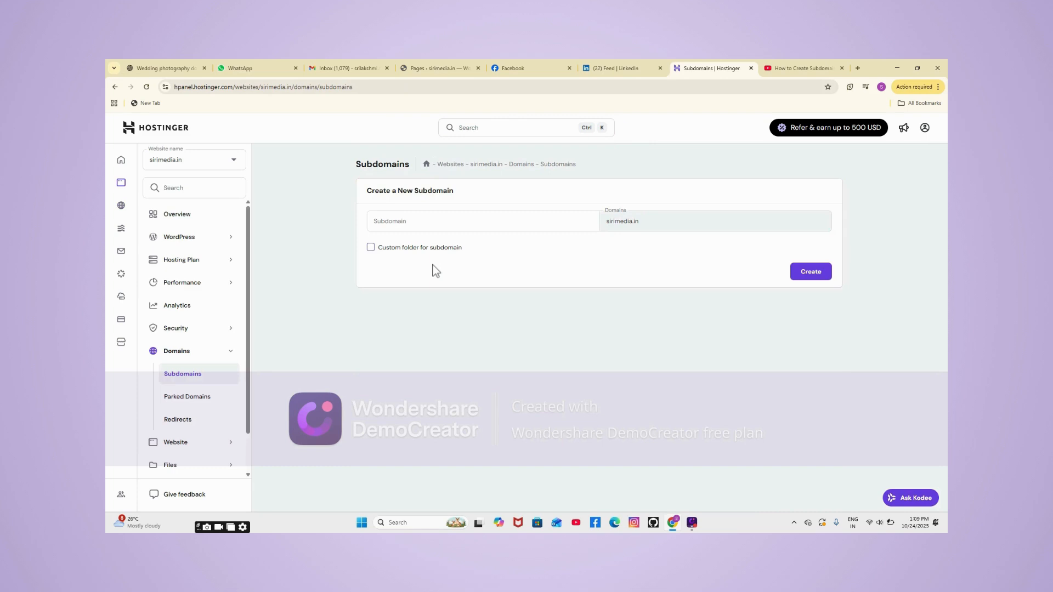
# - Create a new subdomain named wedtalez under sirimedia.in and highlight its entry among the current subdomains
pyautogui.click(426, 222)
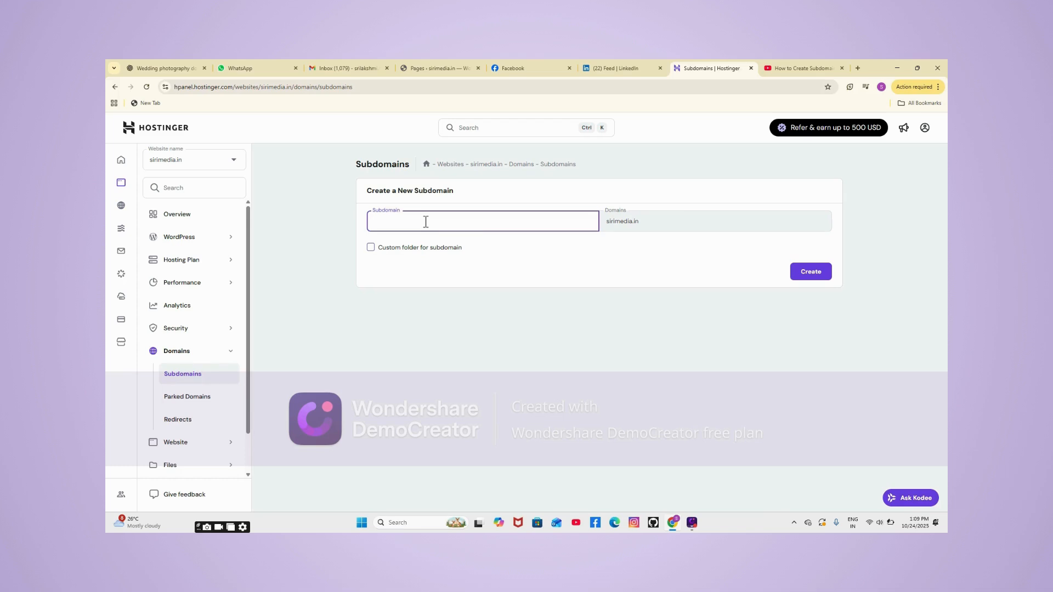
pyautogui.write('wedtalez')
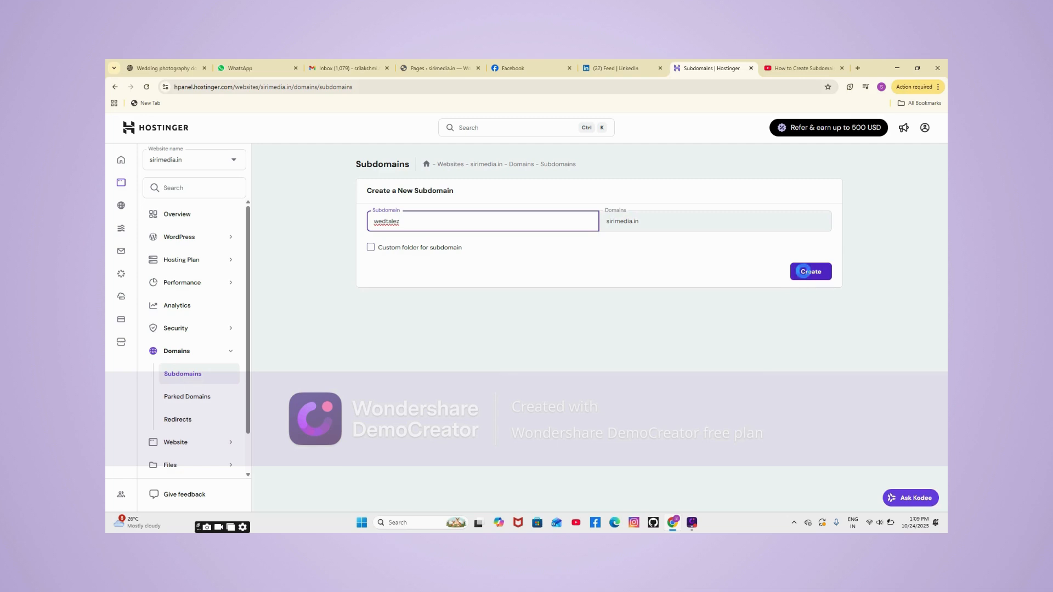
pyautogui.click(805, 273)
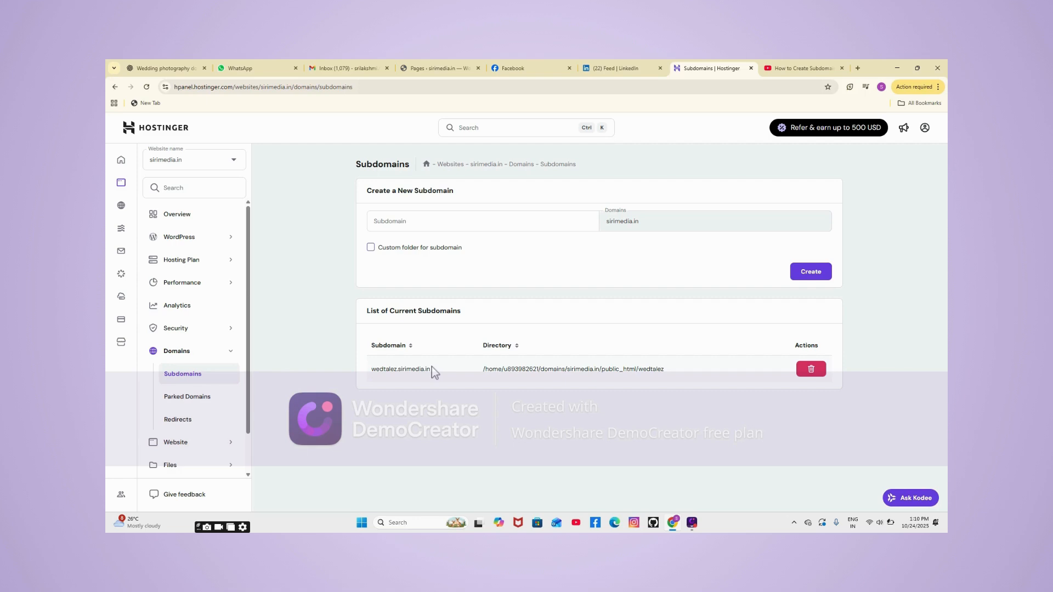
pyautogui.moveTo(431, 369); pyautogui.dragTo(374, 369)
pyautogui.click(375, 369)
# - Go to the WordPress overview of sirimedia.in and switch it to the wedtalez.sirimedia.in subdomain
pyautogui.click(199, 219)
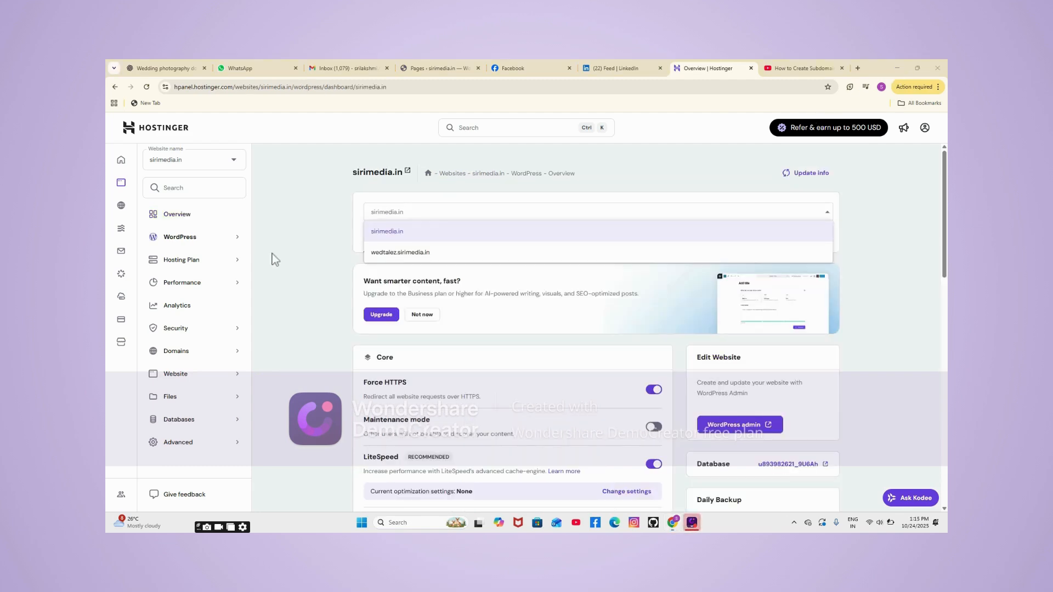
pyautogui.click(219, 240)
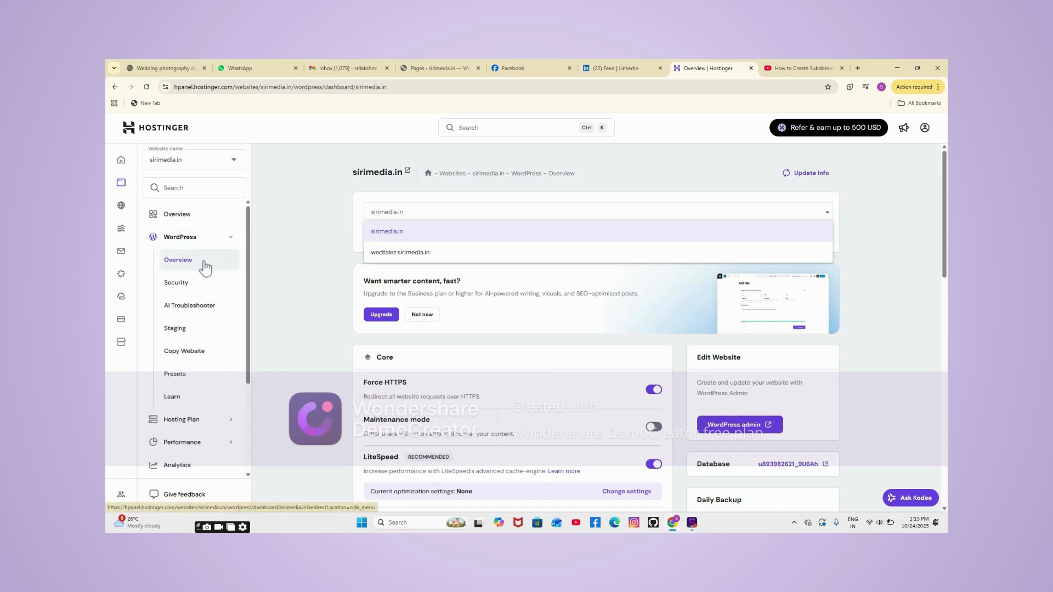
pyautogui.click(203, 261)
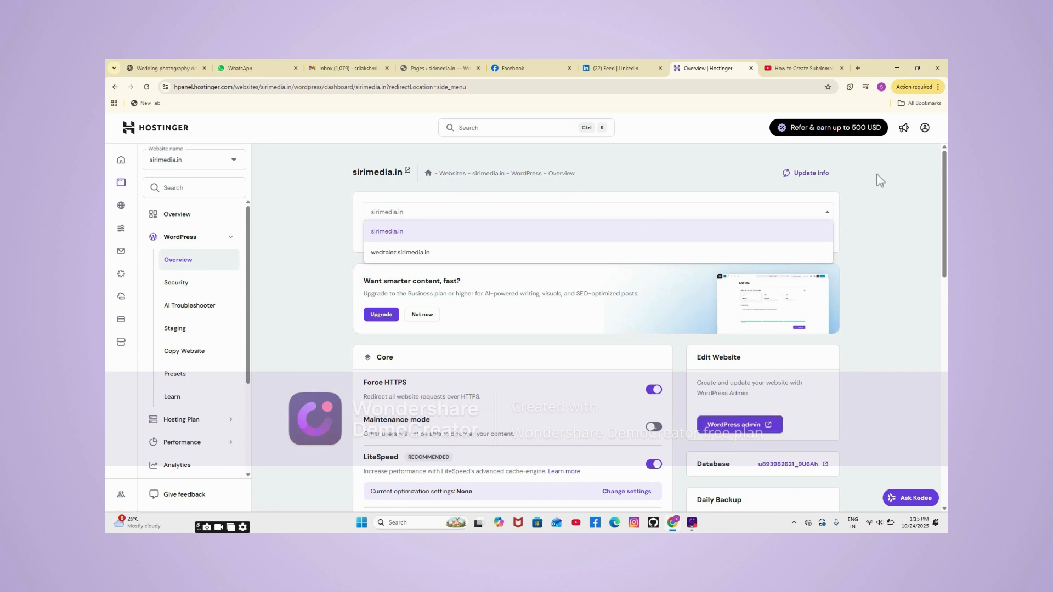
pyautogui.click(827, 214)
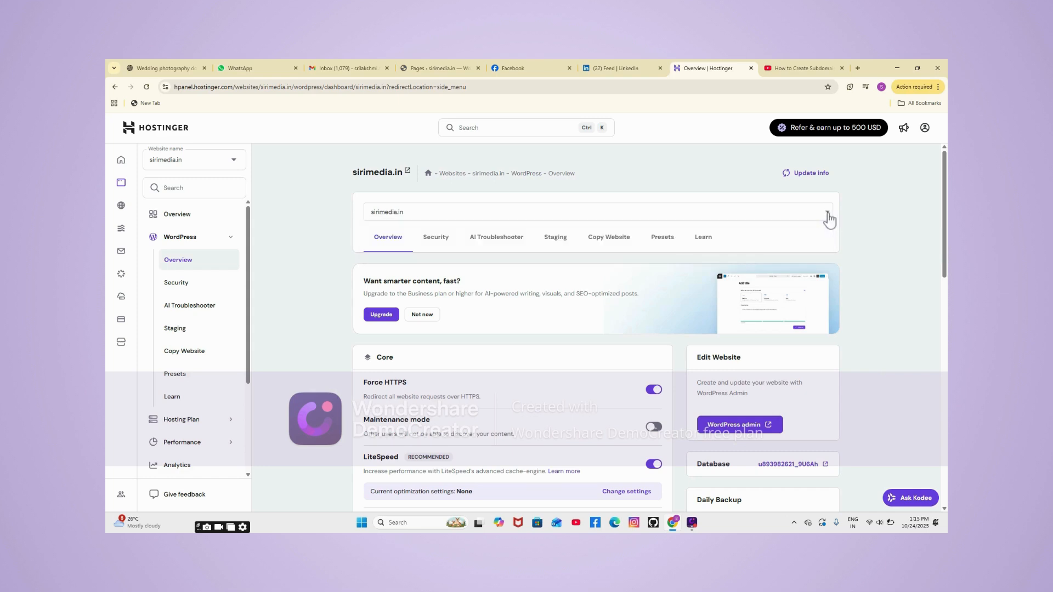
pyautogui.click(828, 216)
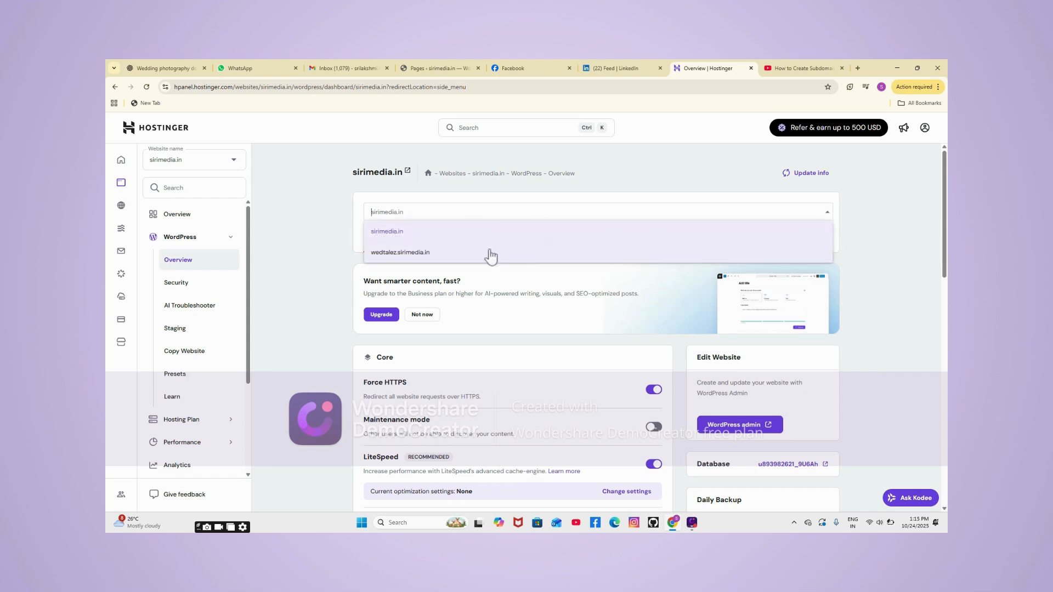
pyautogui.click(419, 254)
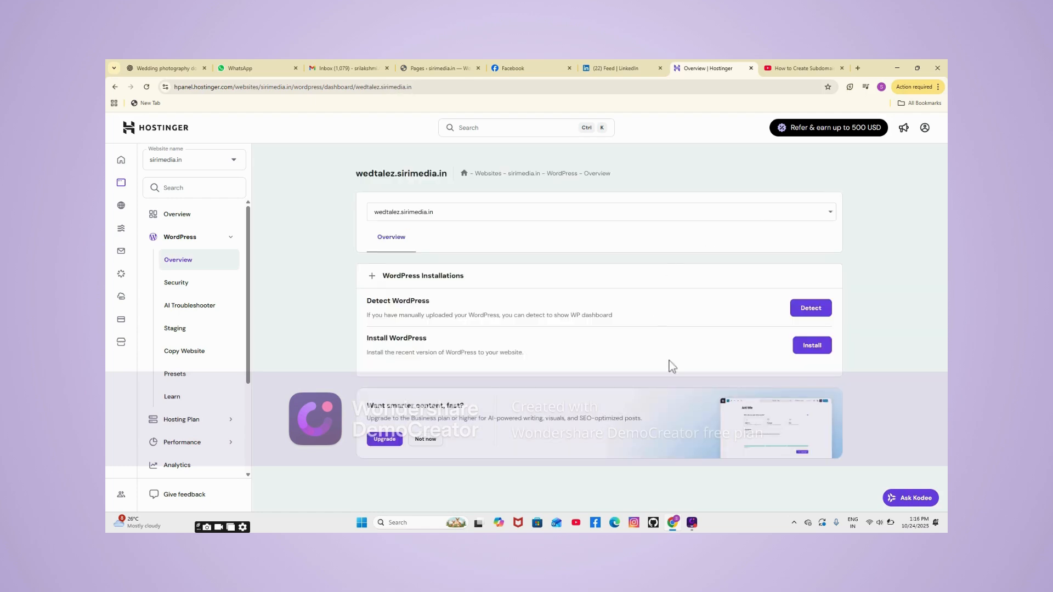
# - Start the WordPress installation for wedtalez.sirimedia.in and enter the administrator password
pyautogui.click(810, 351)
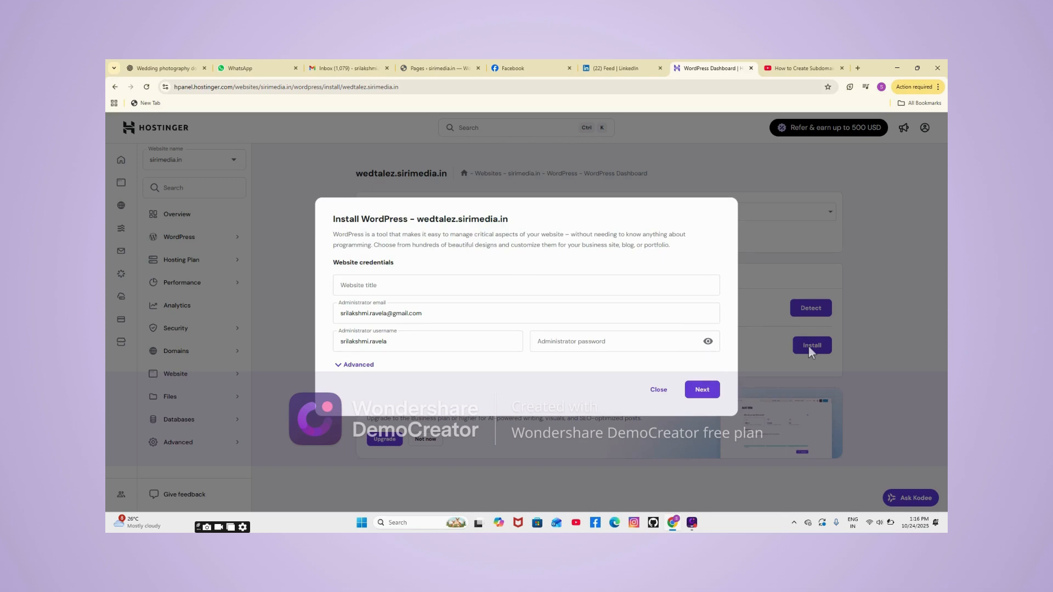
pyautogui.click(409, 284)
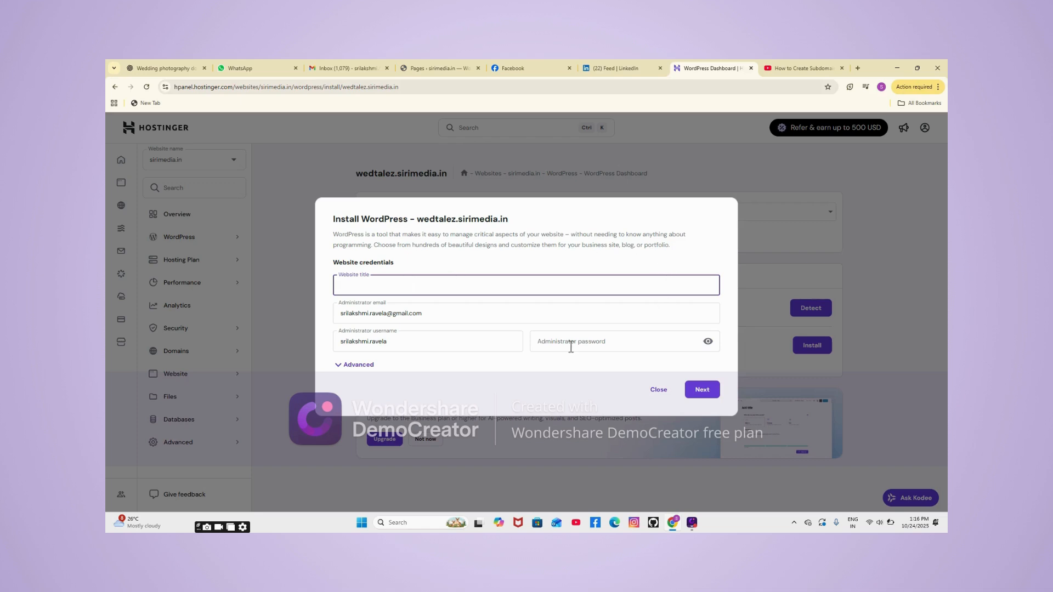
pyautogui.click(552, 343)
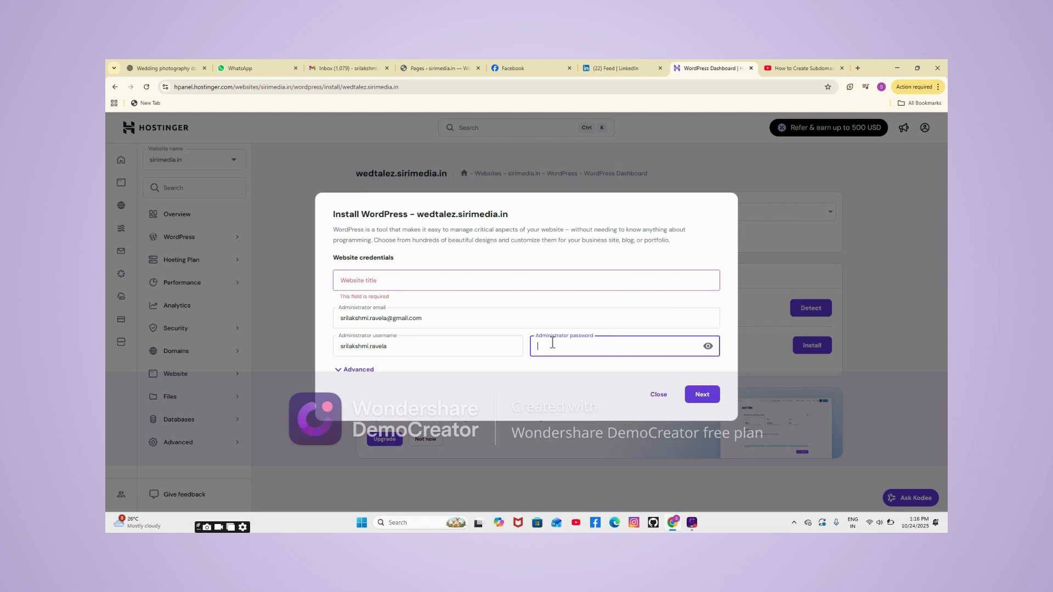
pyautogui.write('•')
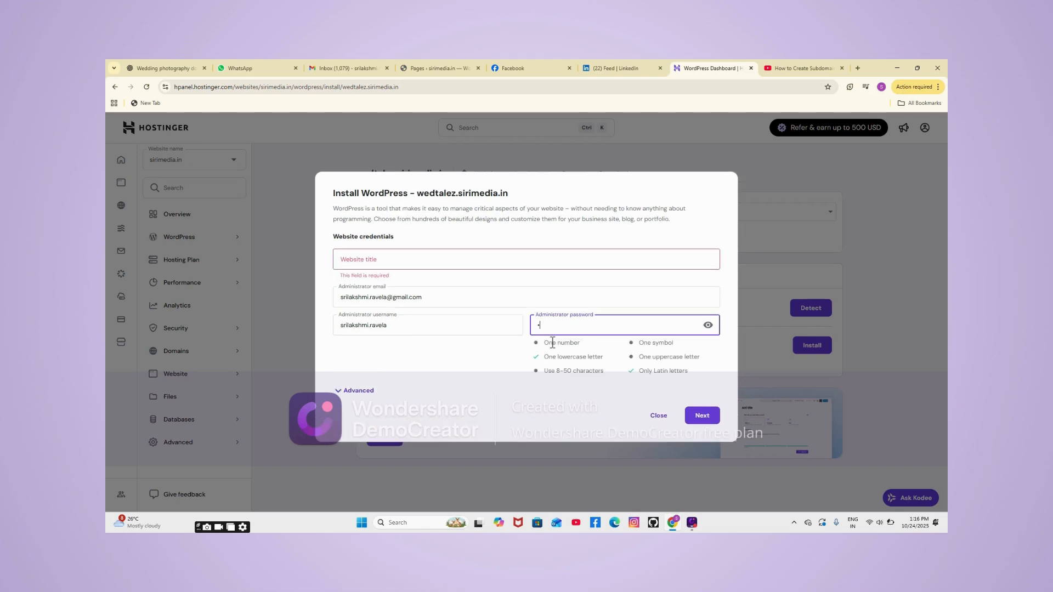
pyautogui.press('BackSpace')
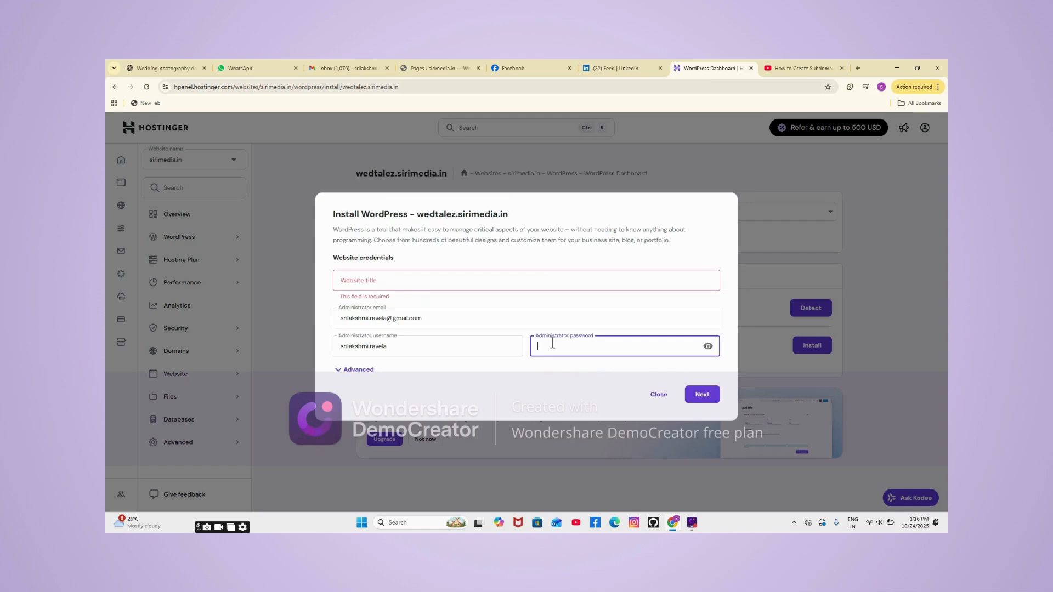
pyautogui.write('•')
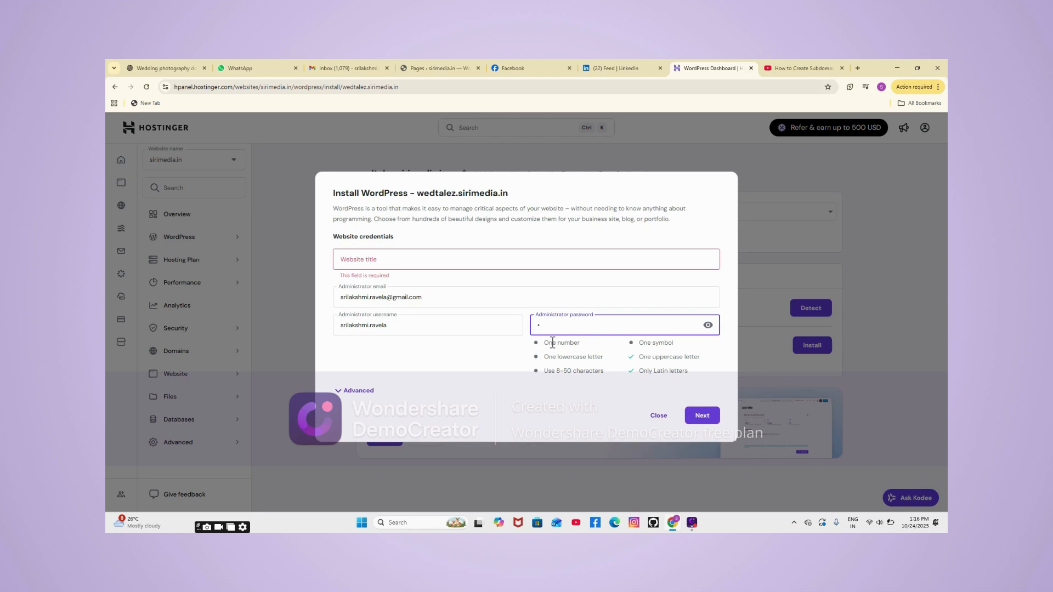
pyautogui.write('•••••')
# - Set the website title to wedtalez and install WordPress 6.8.3 in English with PHP 8.2 and minor-version updates only
pyautogui.click(412, 259)
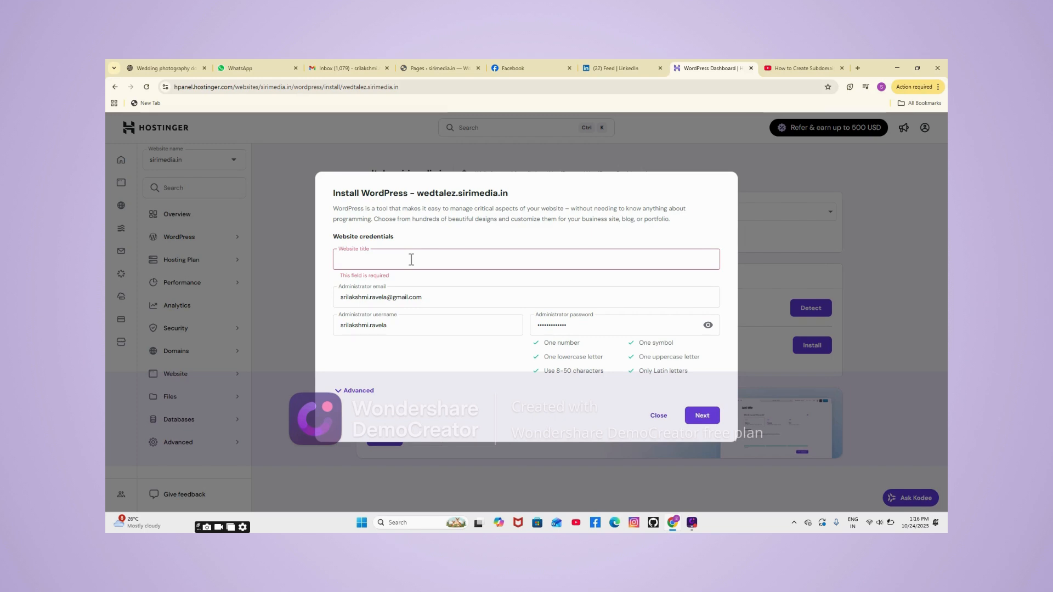
pyautogui.write('wedta')
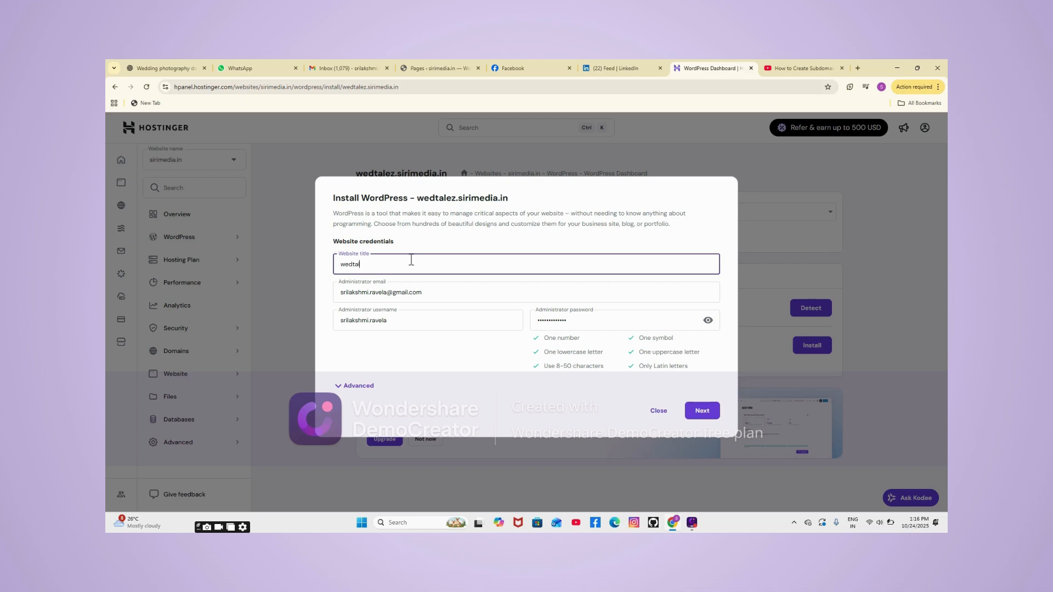
pyautogui.write('lez')
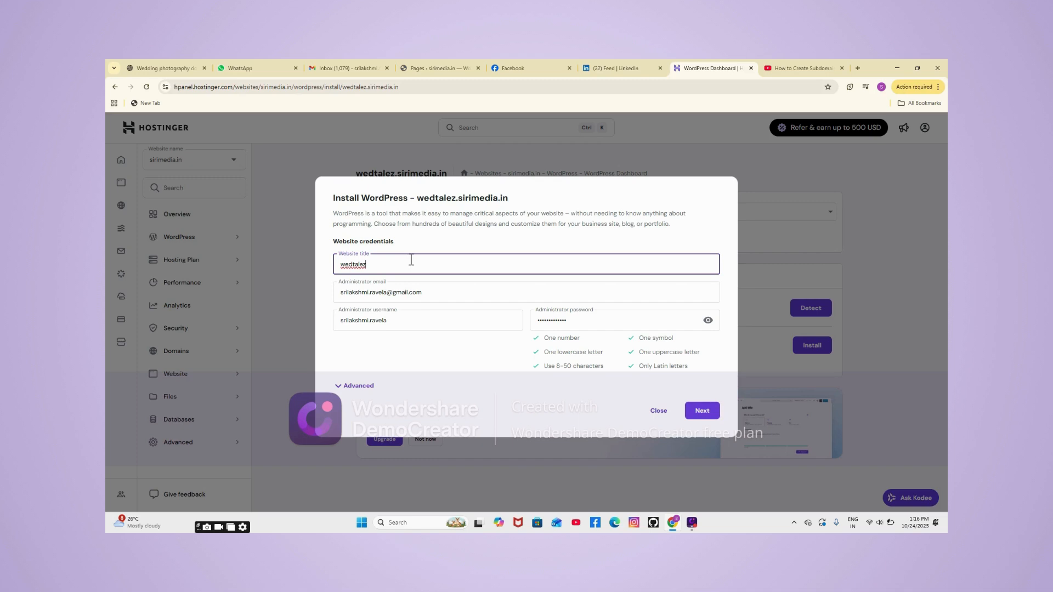
pyautogui.click(703, 412)
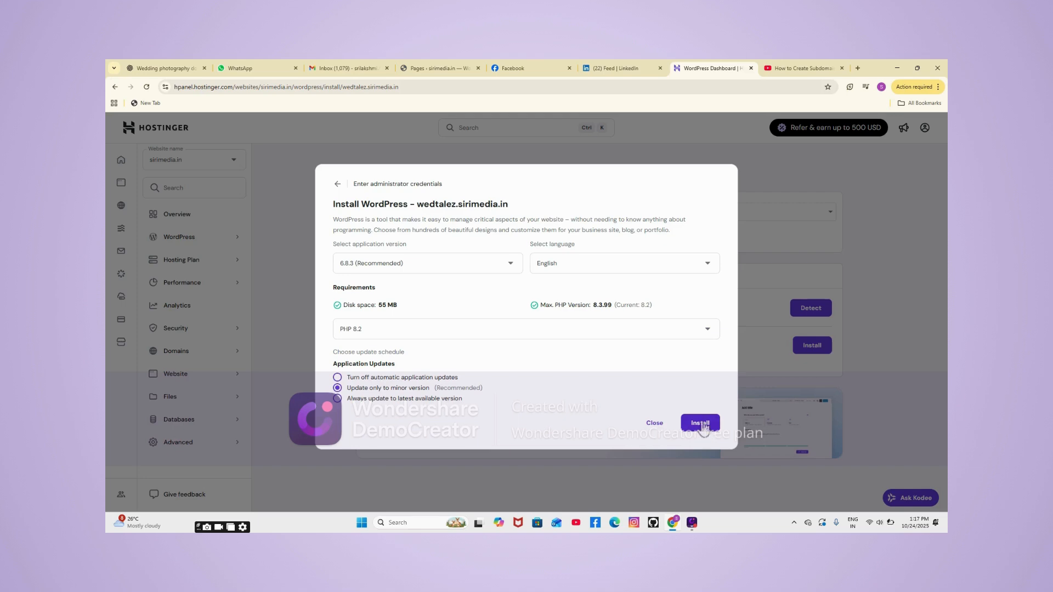
pyautogui.click(701, 424)
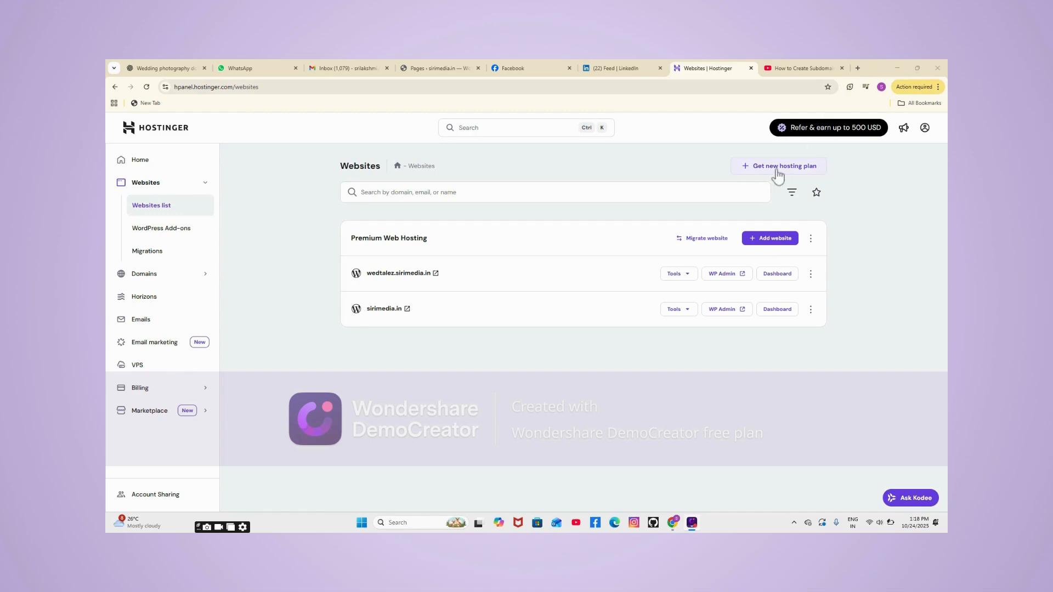
# - Open the hosting dashboard from the wedtalez.sirimedia.in entry and go to the WordPress admin dashboard of sirimedia.in, dismissing the low-battery notice
pyautogui.click(774, 276)
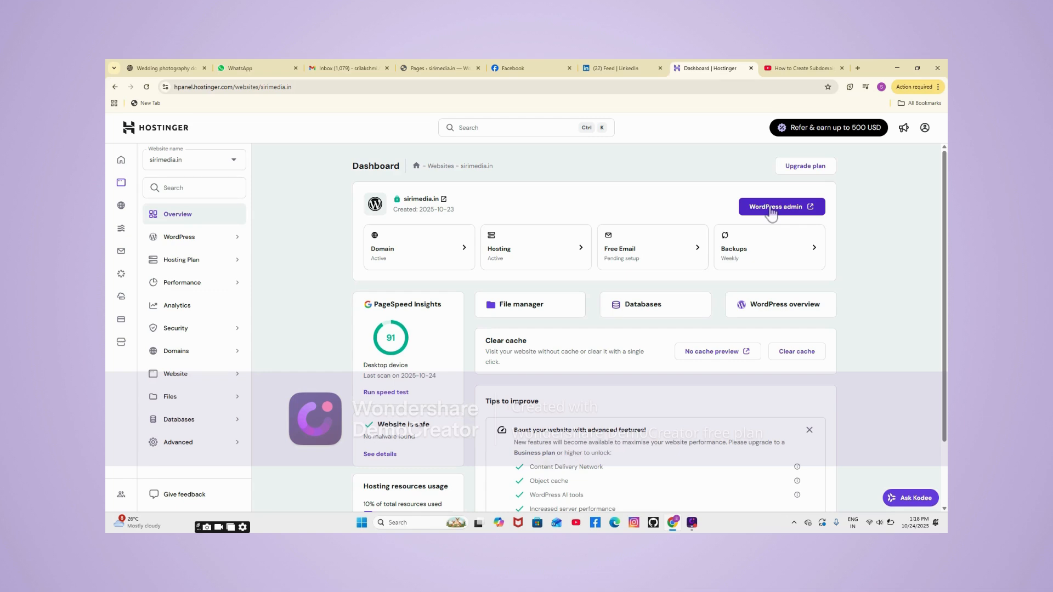
pyautogui.click(771, 207)
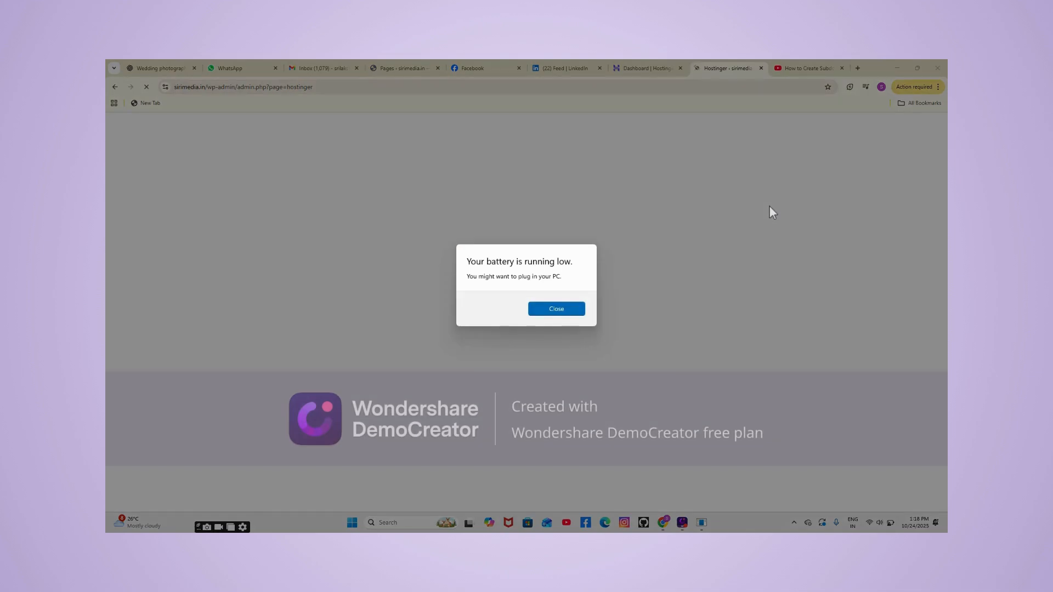
pyautogui.click(556, 309)
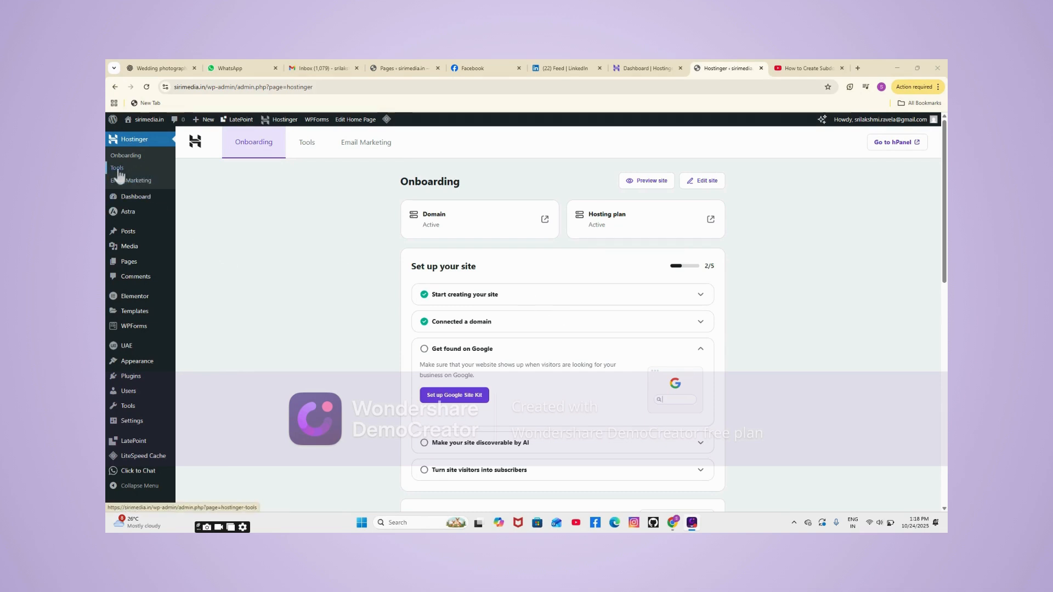
pyautogui.moveTo(152, 125)
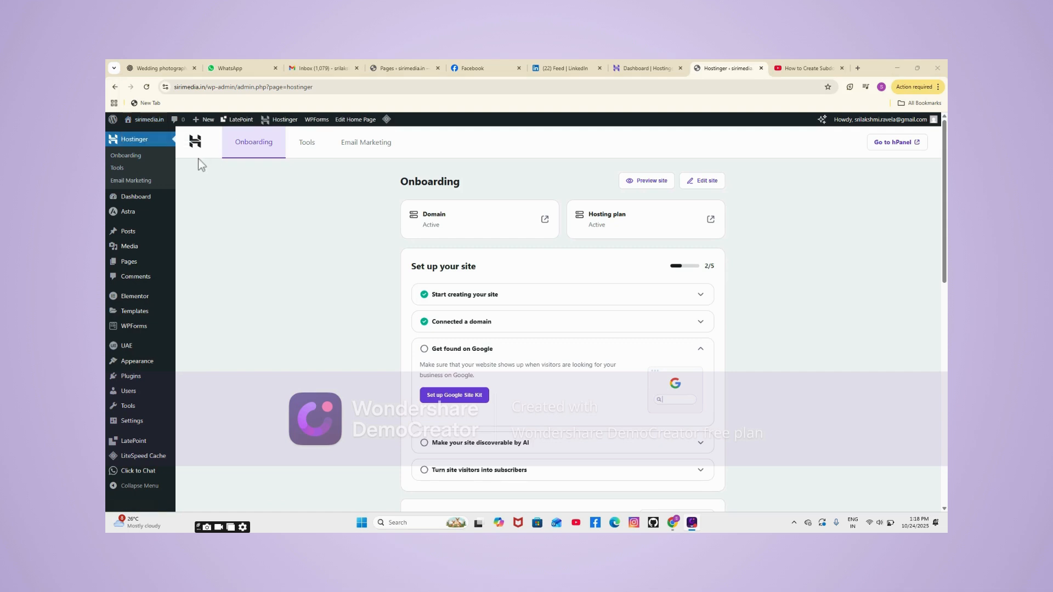
pyautogui.click(134, 200)
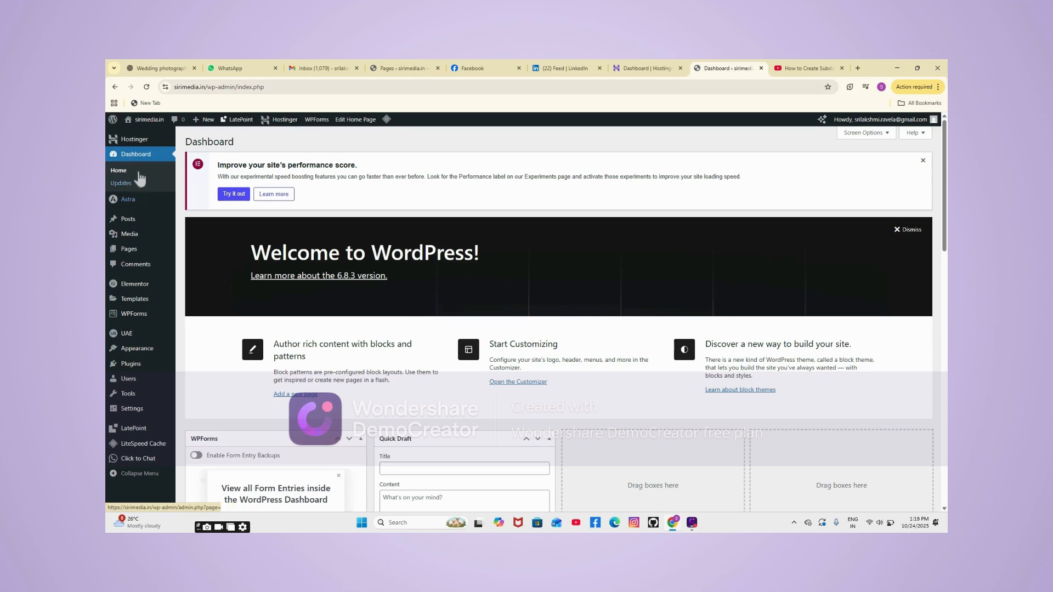
pyautogui.moveTo(143, 141)
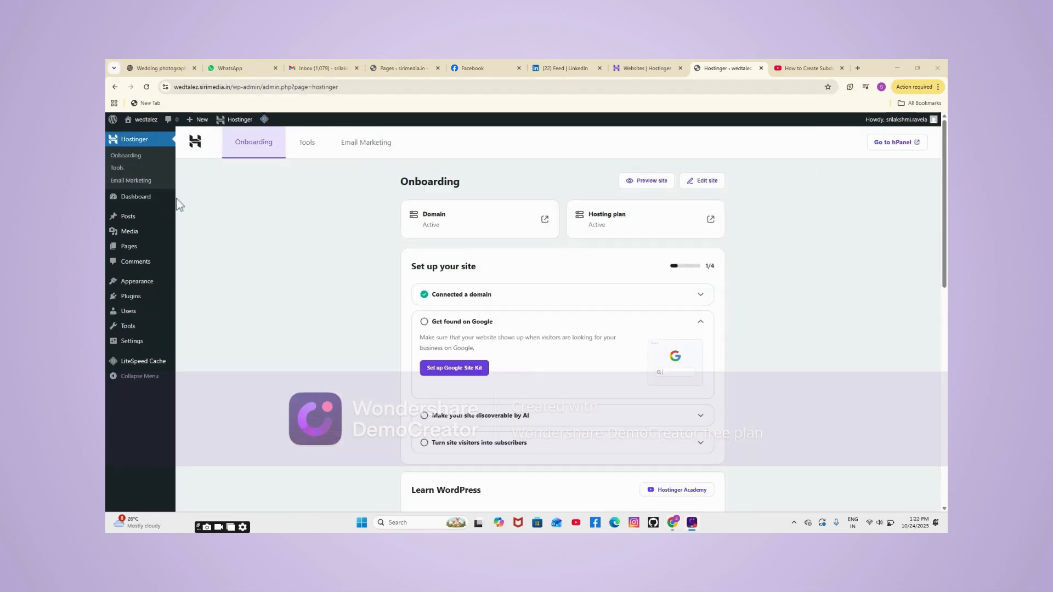
# - In the WordPress admin of wedtalez.sirimedia.in, add the Astra theme from the popular themes and install it
pyautogui.moveTo(155, 201)
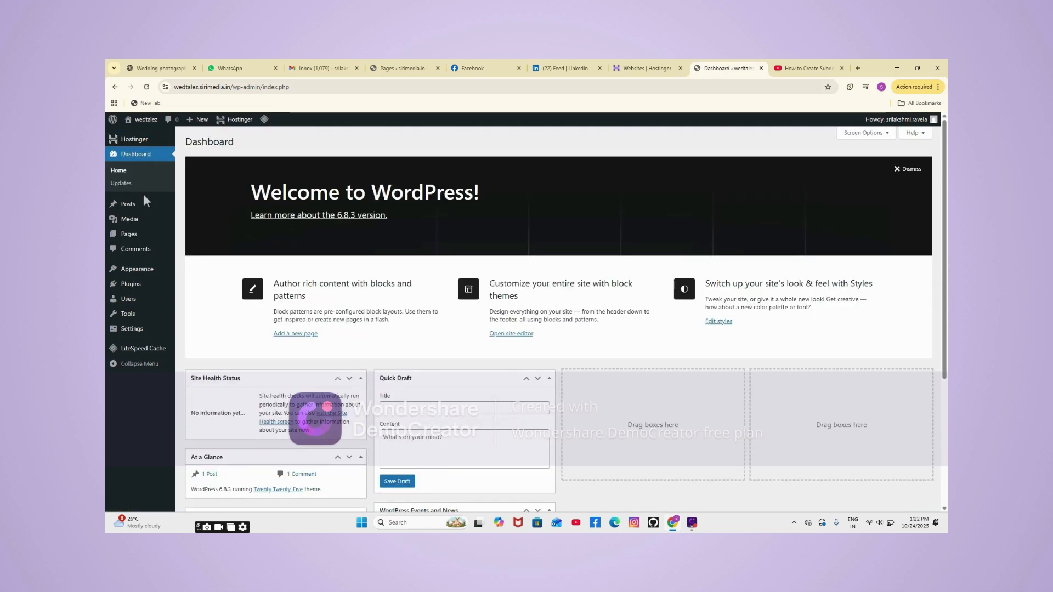
pyautogui.moveTo(160, 277)
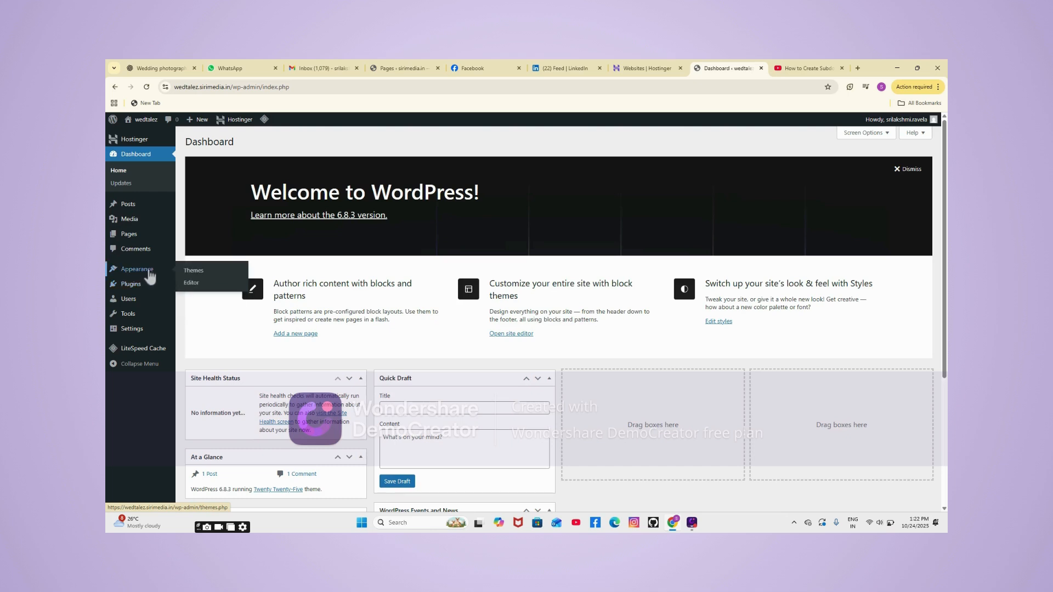
pyautogui.click(189, 271)
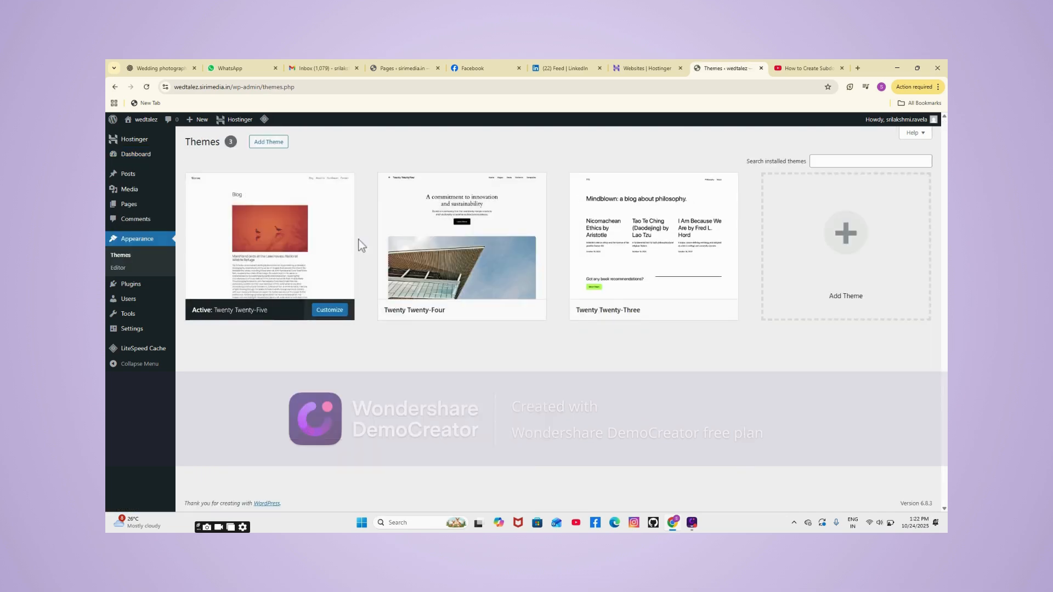
pyautogui.click(280, 142)
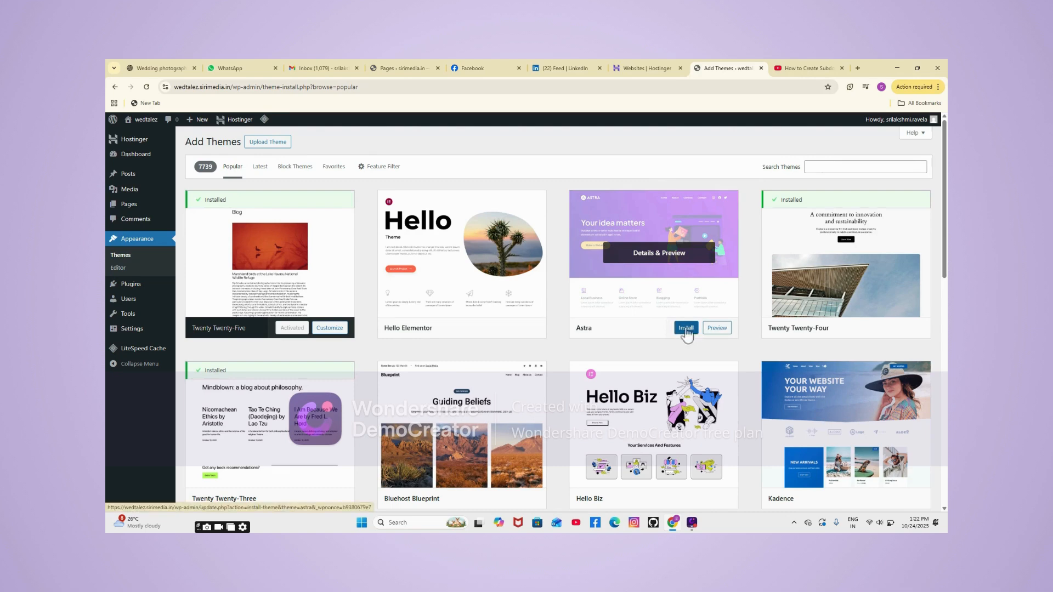
pyautogui.click(687, 329)
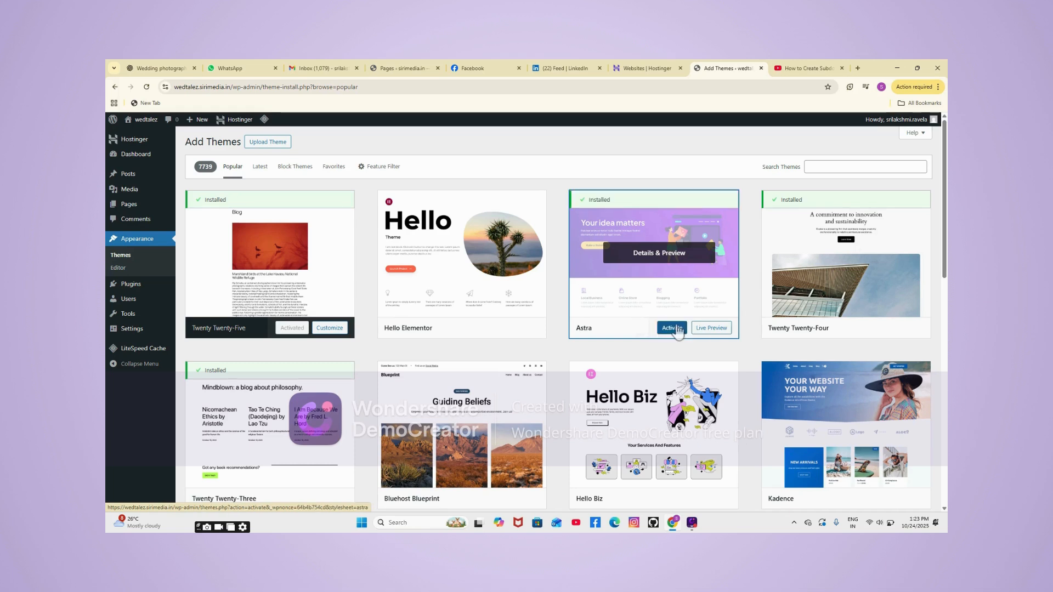
# - Activate the installed Astra theme on the wedtalez site
pyautogui.click(671, 328)
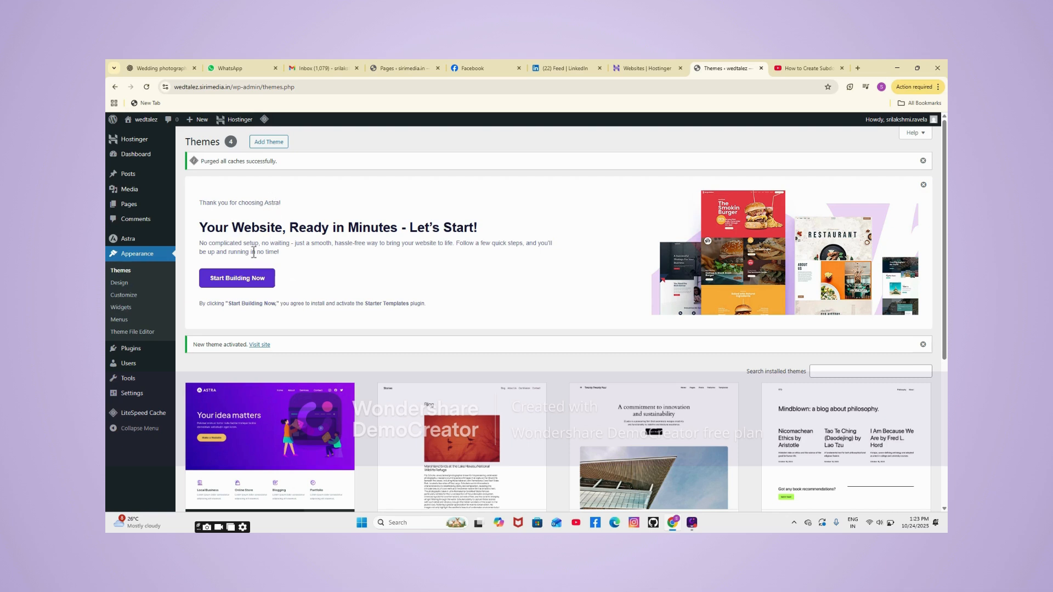
pyautogui.moveTo(151, 240)
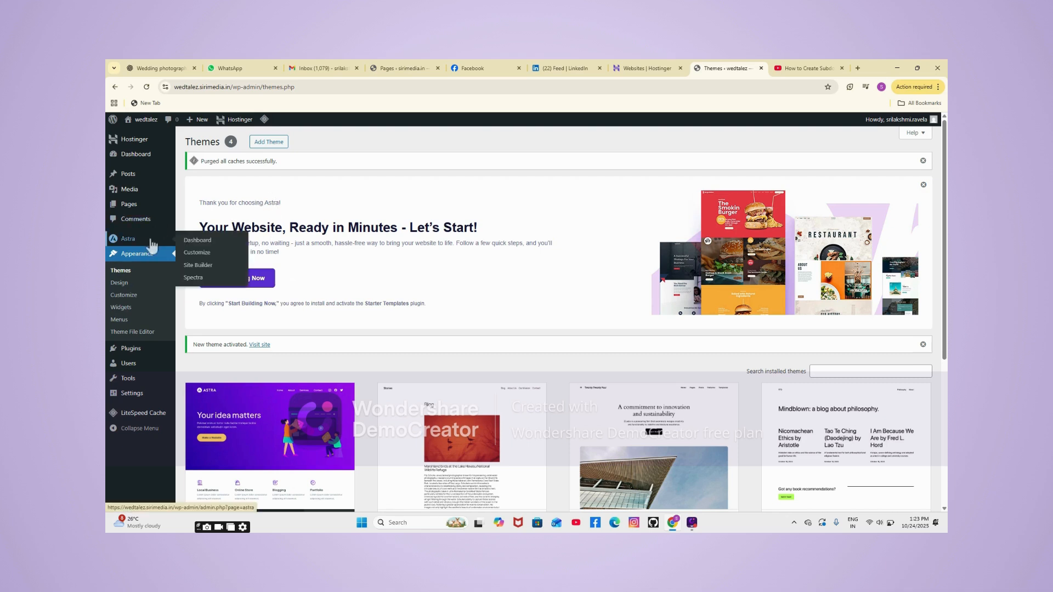
pyautogui.click(197, 256)
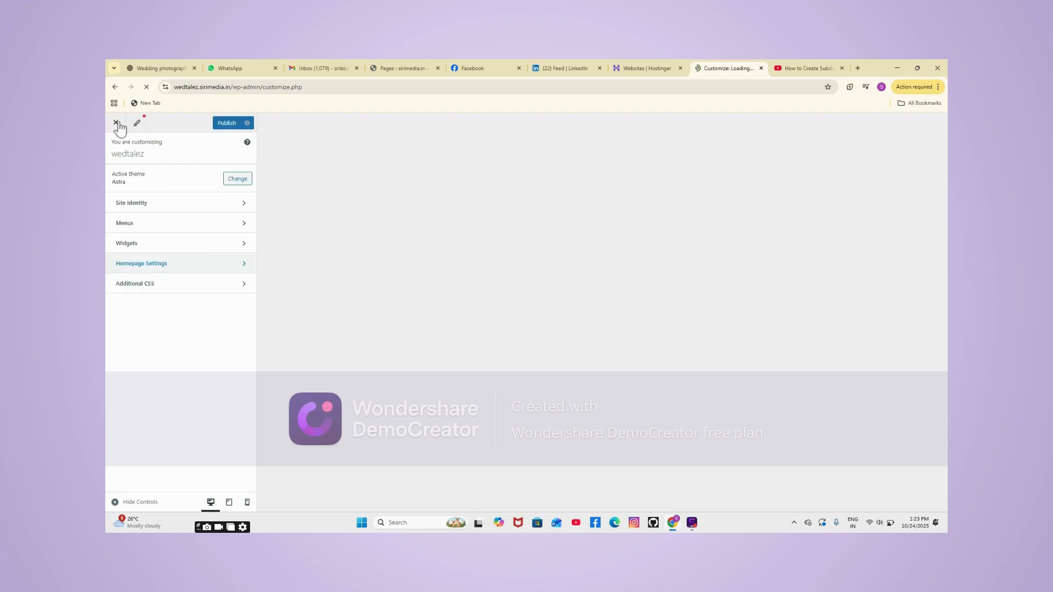
pyautogui.click(117, 122)
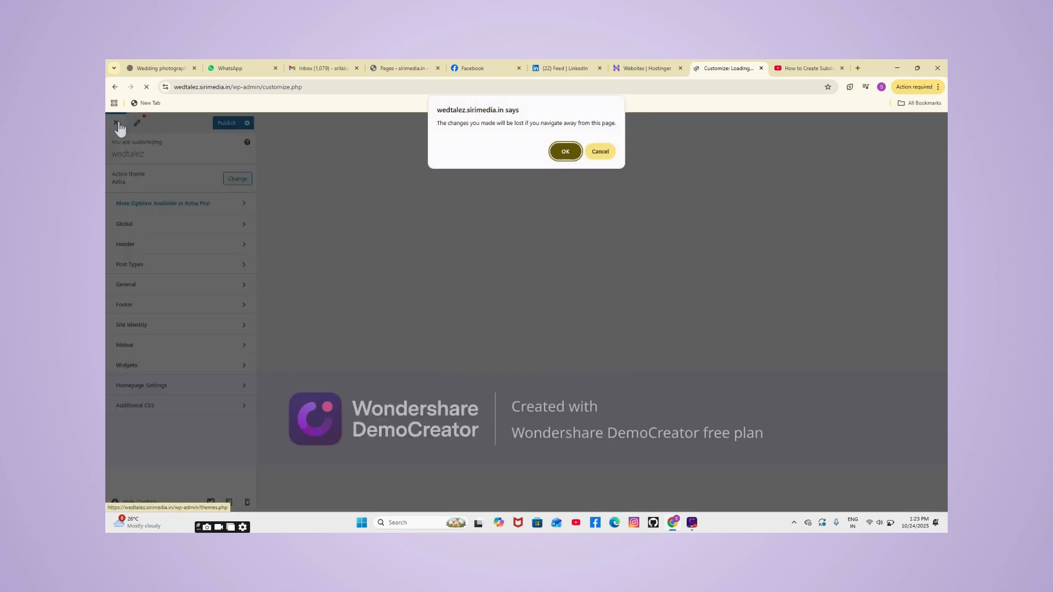
pyautogui.click(565, 151)
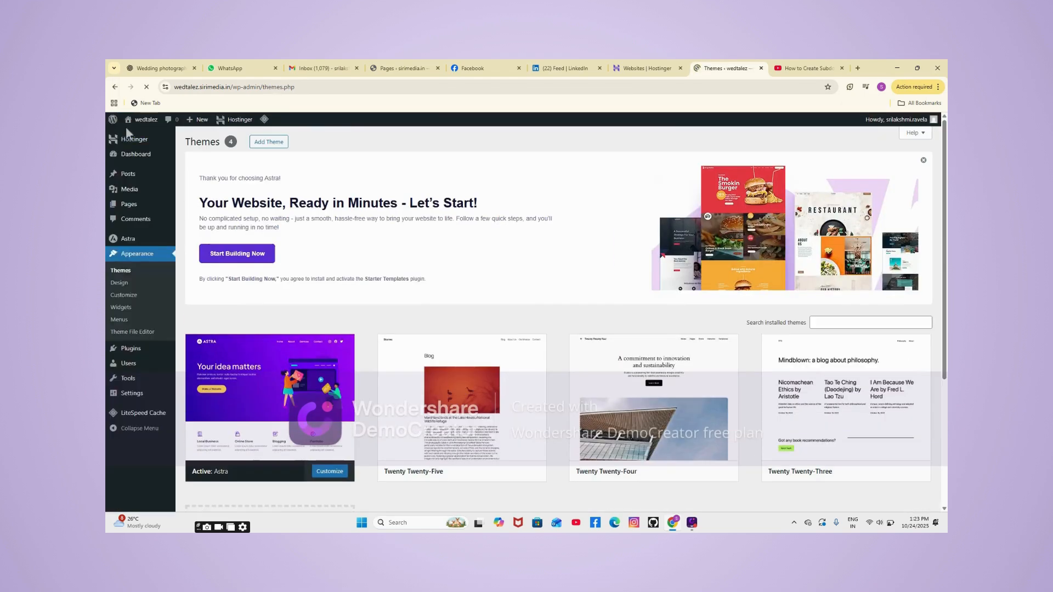
pyautogui.moveTo(113, 119)
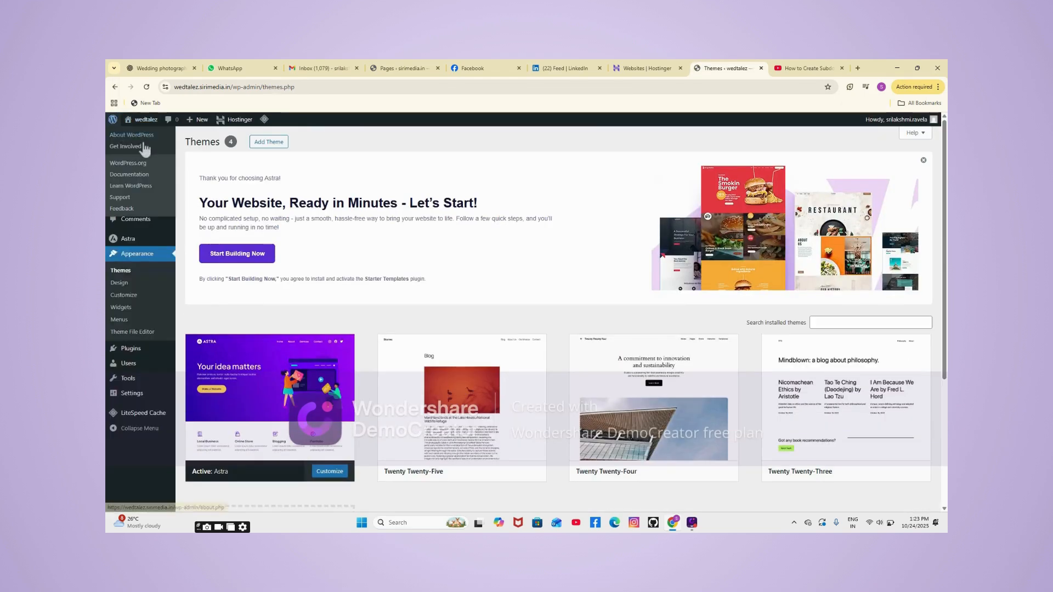
# - From the Astra dashboard, install and activate Starter Templates and open its library of website templates
pyautogui.moveTo(145, 241)
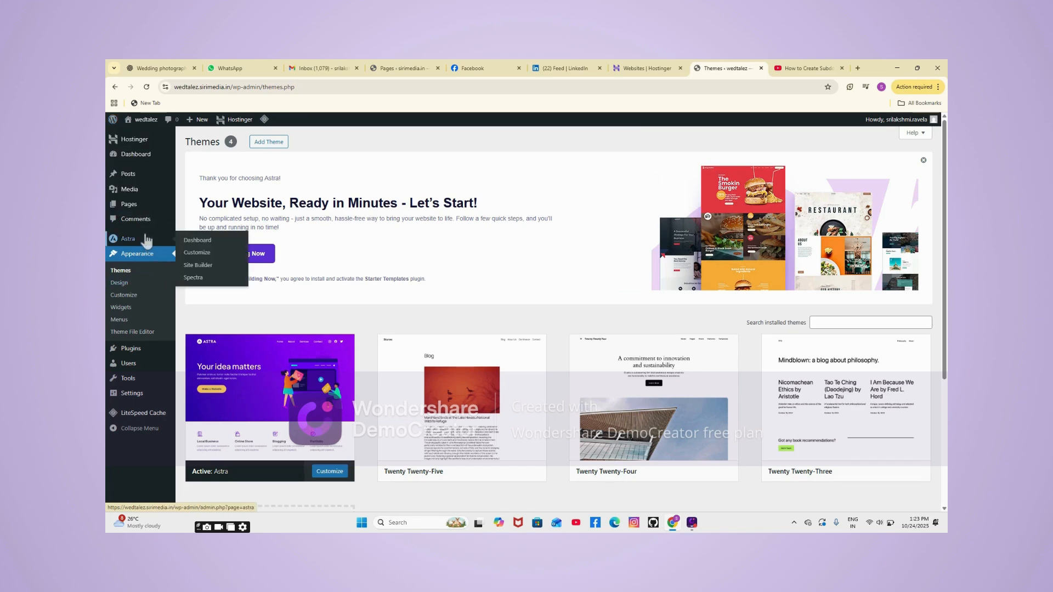
pyautogui.click(191, 242)
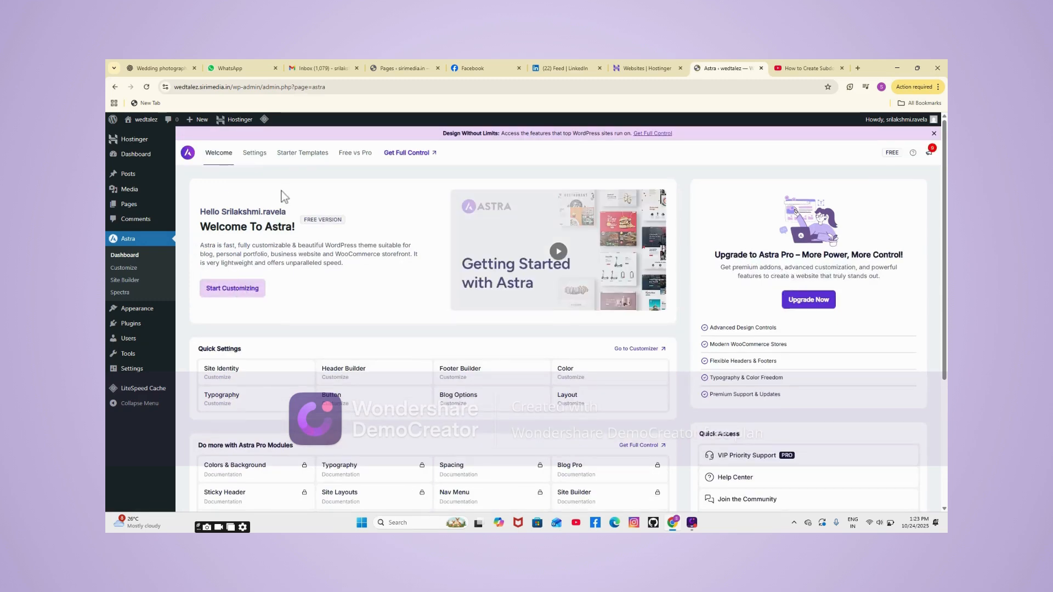
pyautogui.click(295, 160)
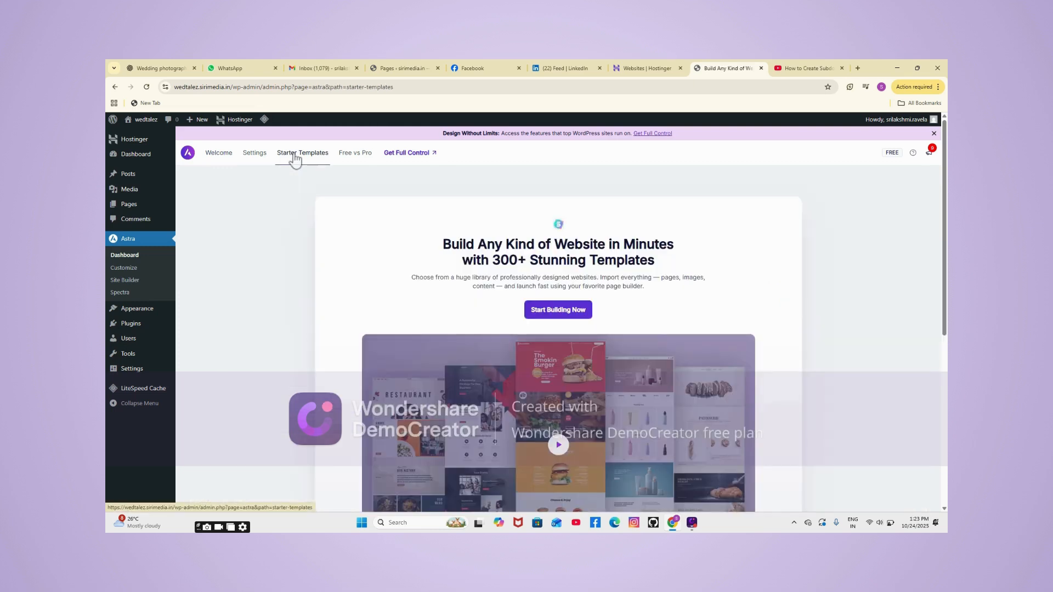
pyautogui.click(541, 312)
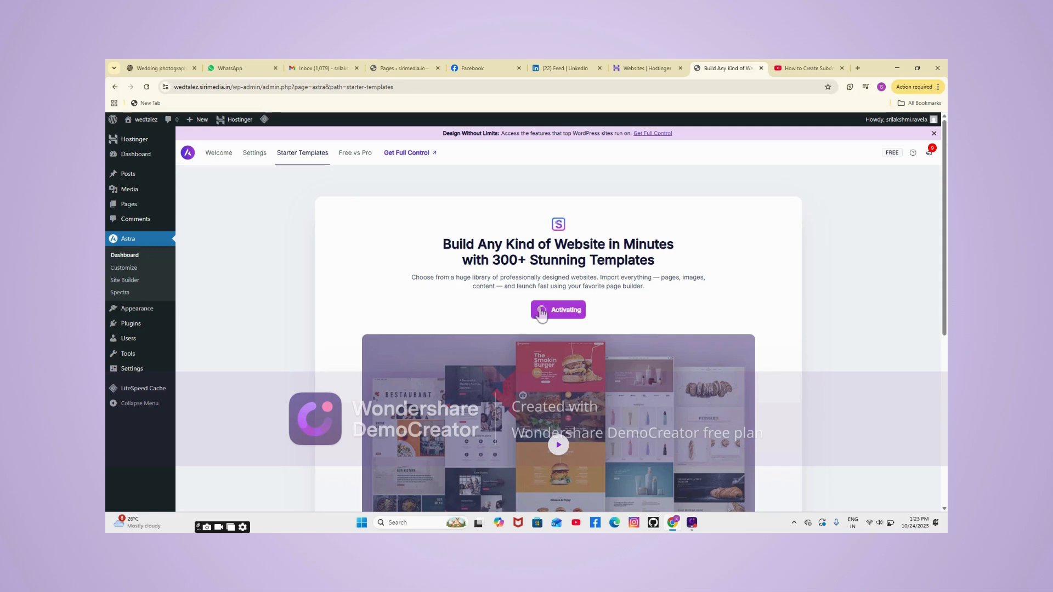
pyautogui.click(553, 313)
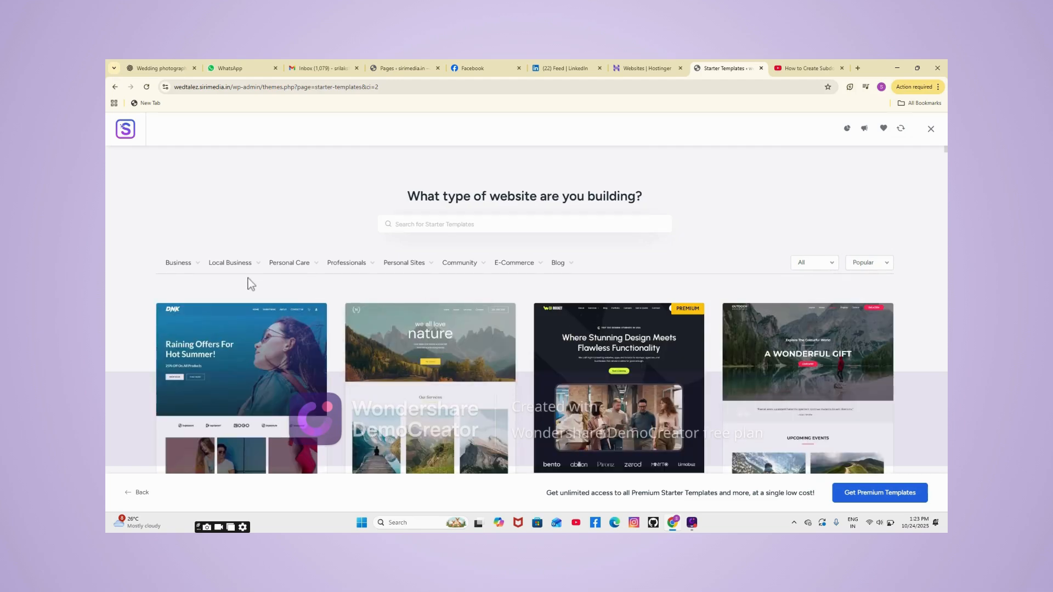
# - Examine the subcategories of starter templates, from Business and Local Business through Professionals, Personal Sites, E-Commerce and Blog
pyautogui.moveTo(188, 272)
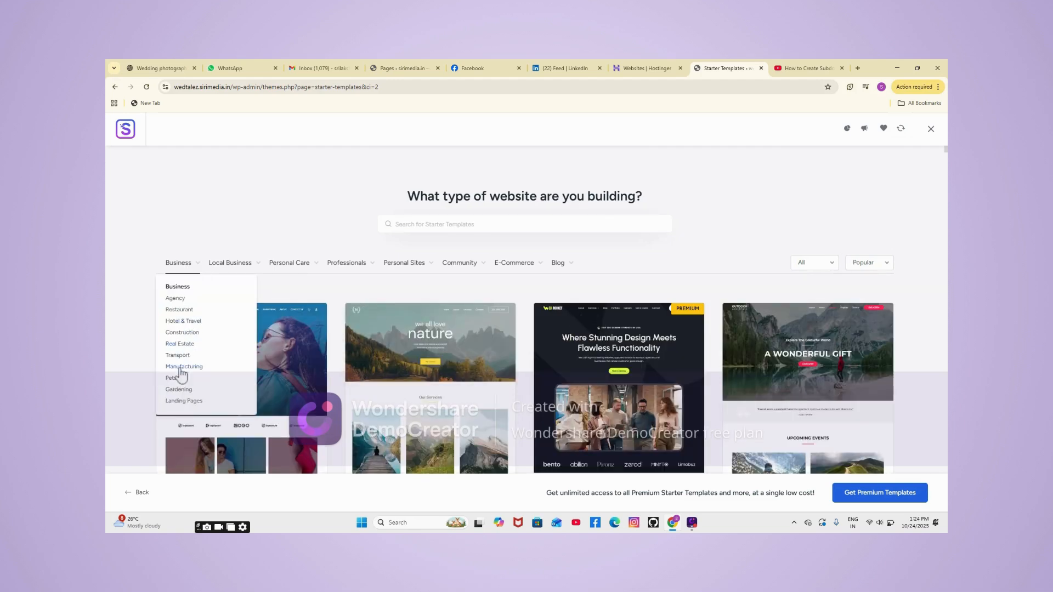
pyautogui.moveTo(231, 270)
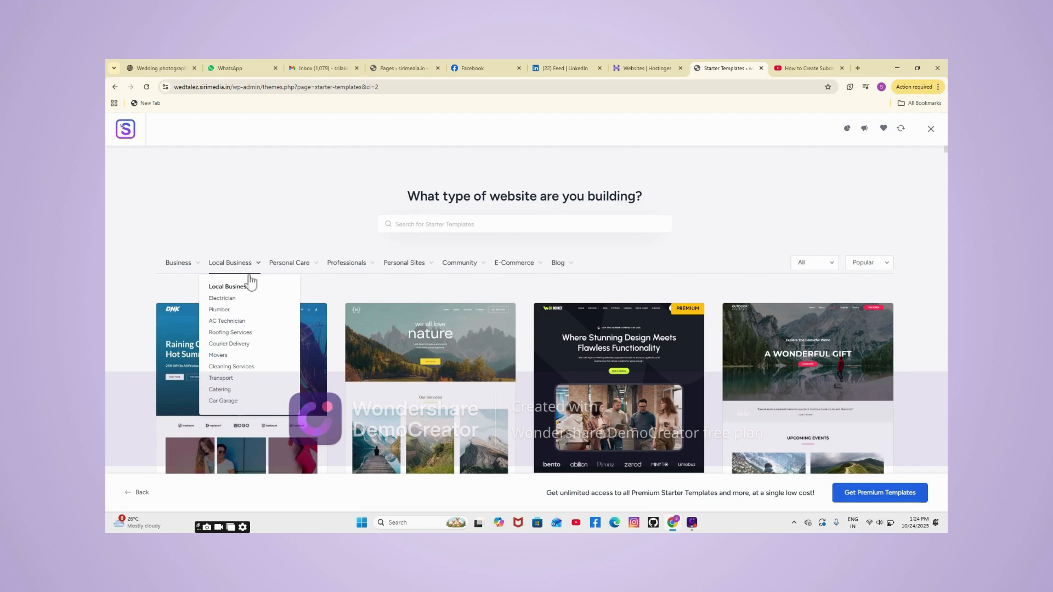
pyautogui.moveTo(285, 271)
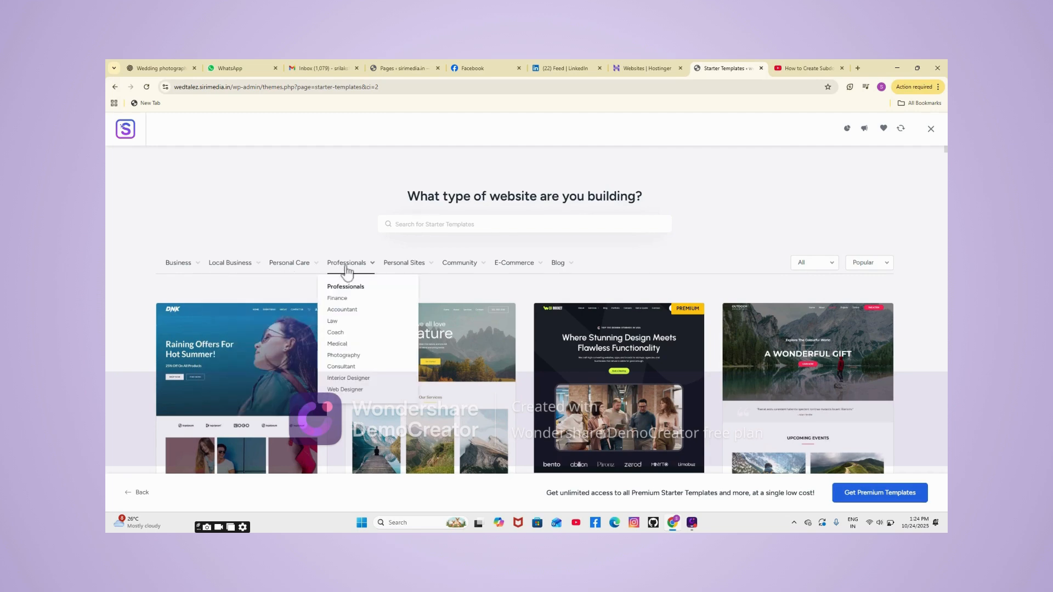
pyautogui.moveTo(400, 271)
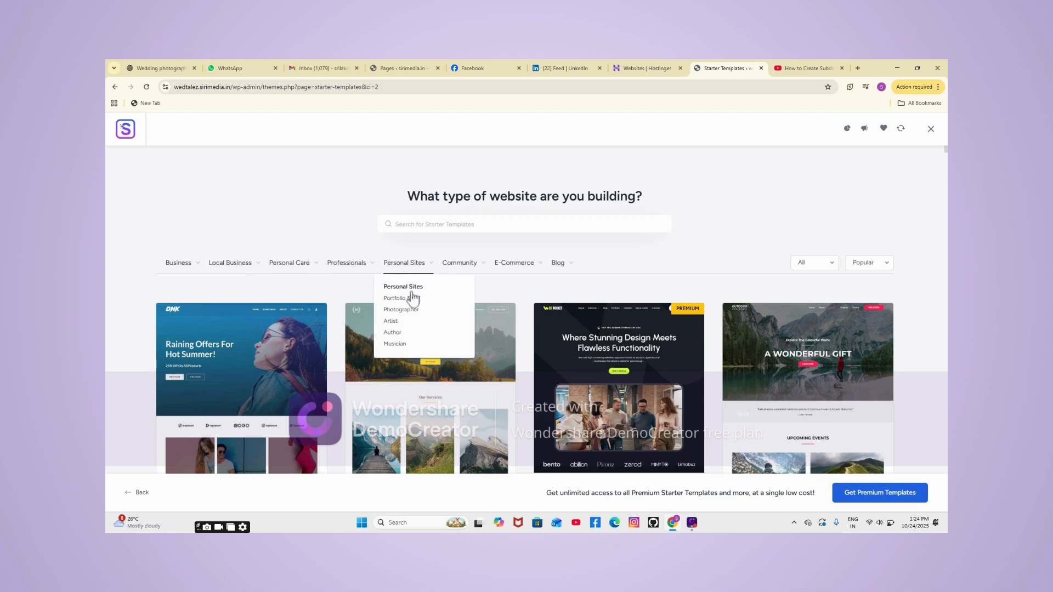
pyautogui.moveTo(465, 264)
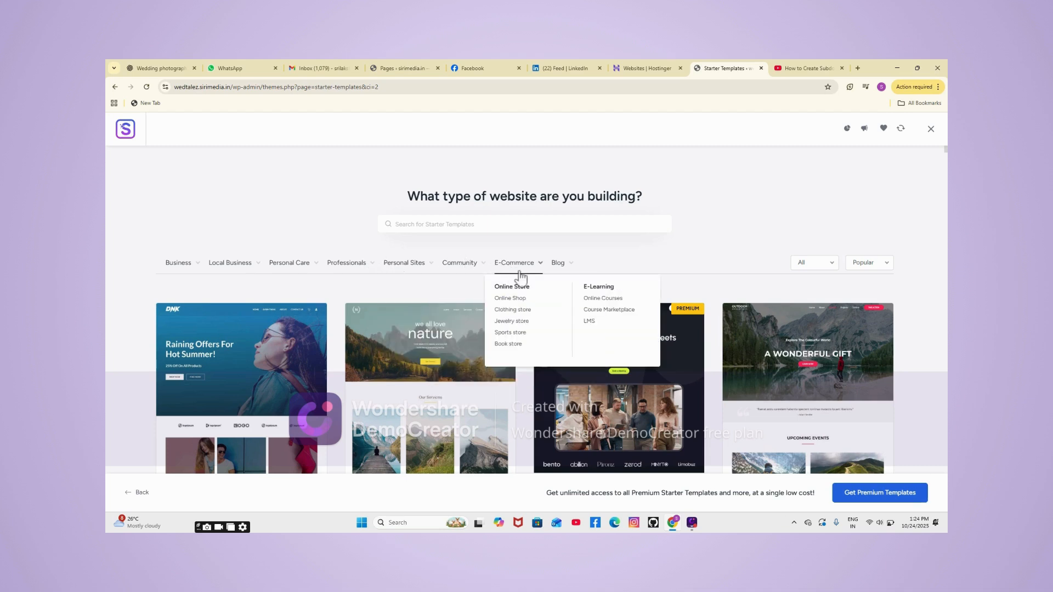
pyautogui.moveTo(576, 289)
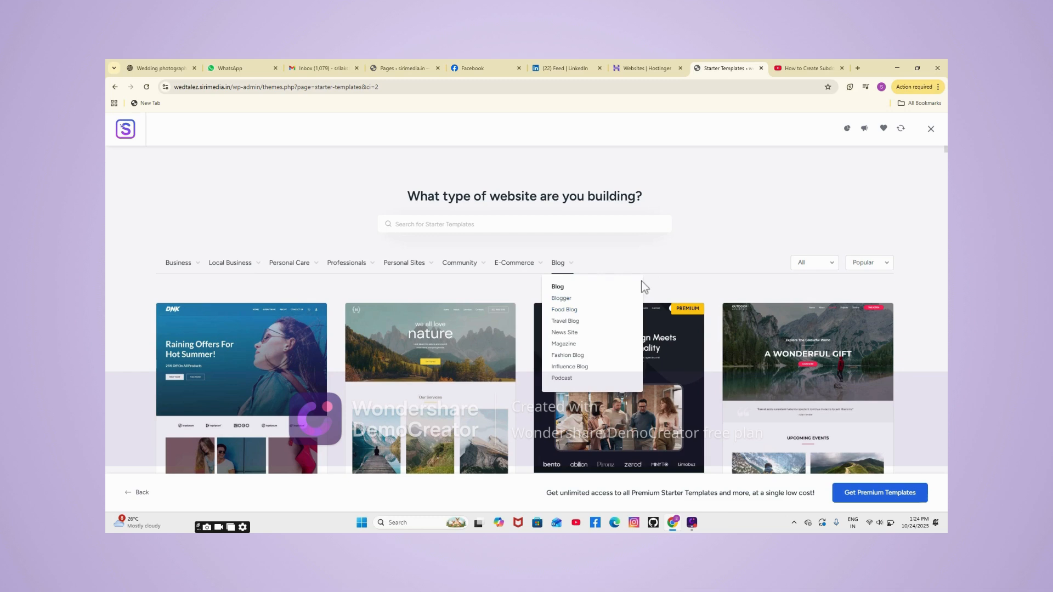